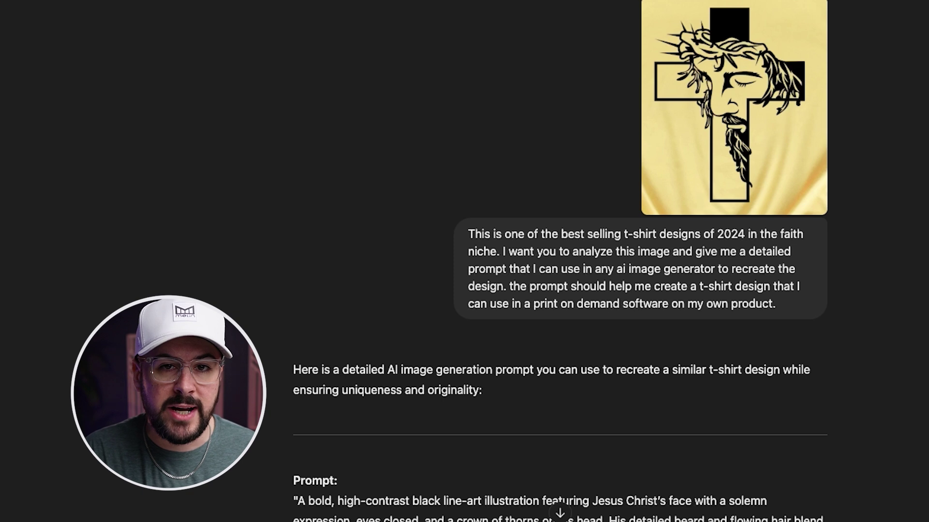
Step: Review the t-shirt prompt in ChatGPT and submit the full "A bold, high-contrast black line-art illustration featuring Jesus Christ's face…" text in Midjourney
scroll(559, 261, down, 6)
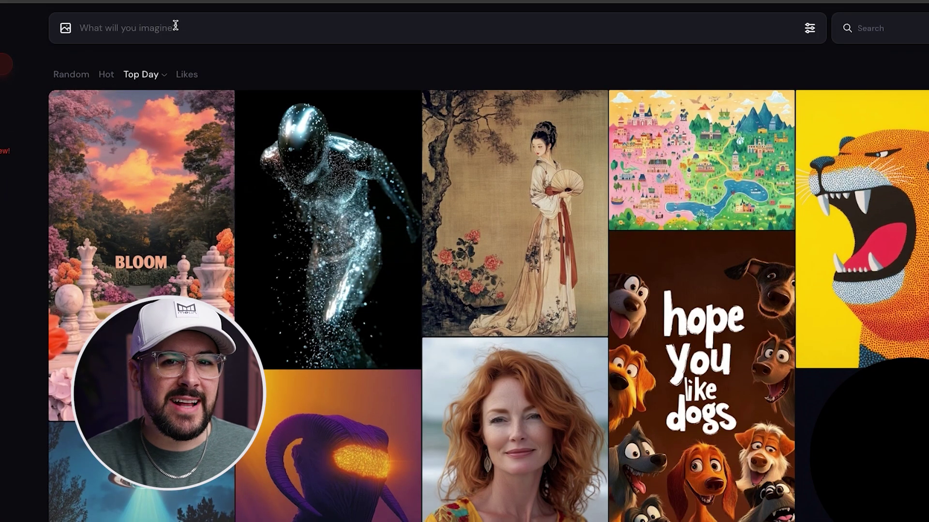
text(A bold, high-contrast black line-art illustration featuring Jesus Christ’s face with a solemn expression, eyes closed, and a crown of thorns on his head. His detailed beard and flowing hair blend seamlessly into the outline of a large Christian cross, forming an integrated and harmonious composition. The design should be minimalistic yet highly detailed, with clean, sharp edges for high-quality printing on apparel. The cross should have a strong, geometric structure, framing Jesus' face while keeping the overall layout balanced. The artwork should be optimized for a t-shirt design with a transparent background, making it suitable for print-on-demand platforms.)
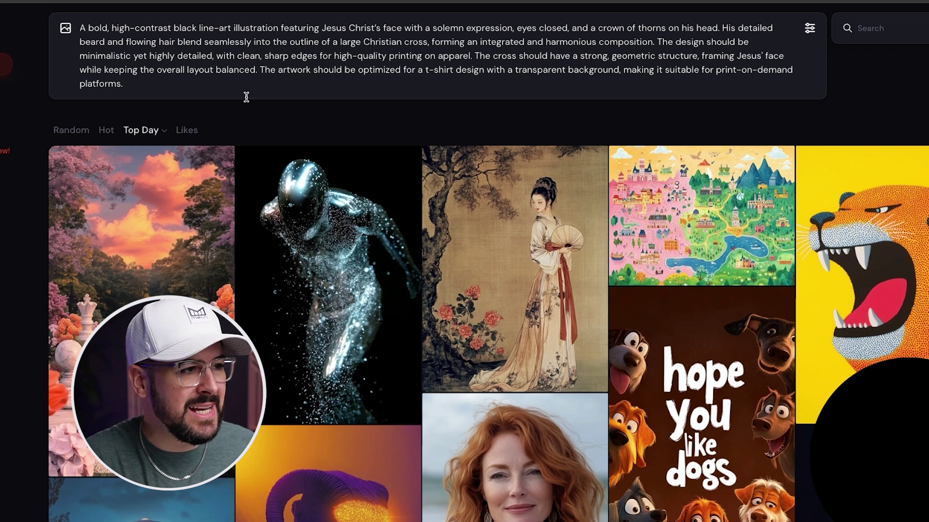
key(Return)
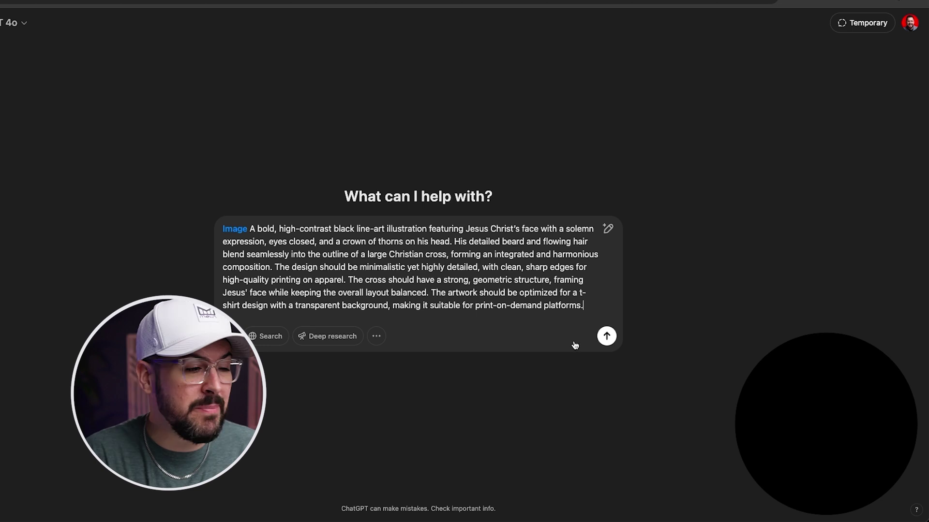
Step: Submit the same line-art prompt in ChatGPT, Gemini, Recraft with the Vector art style, Ideogram and DeepSeek
click(606, 336)
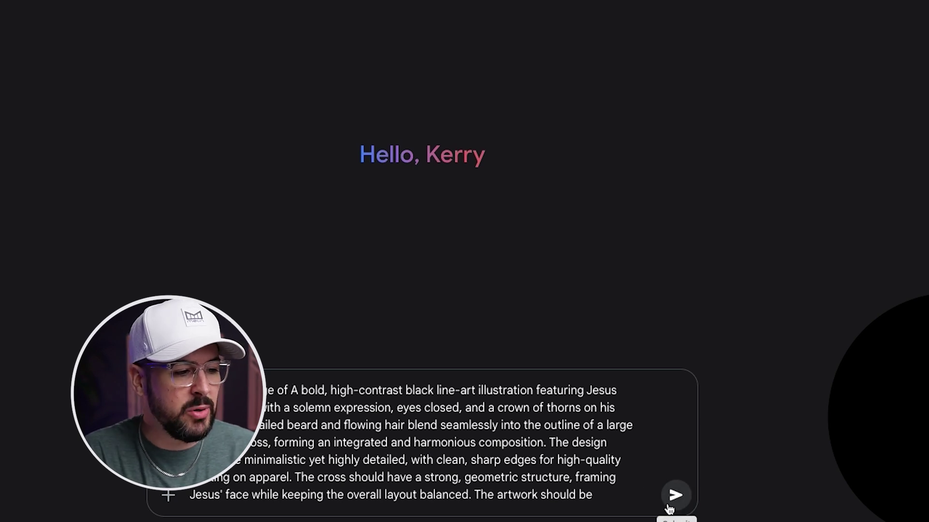
click(674, 504)
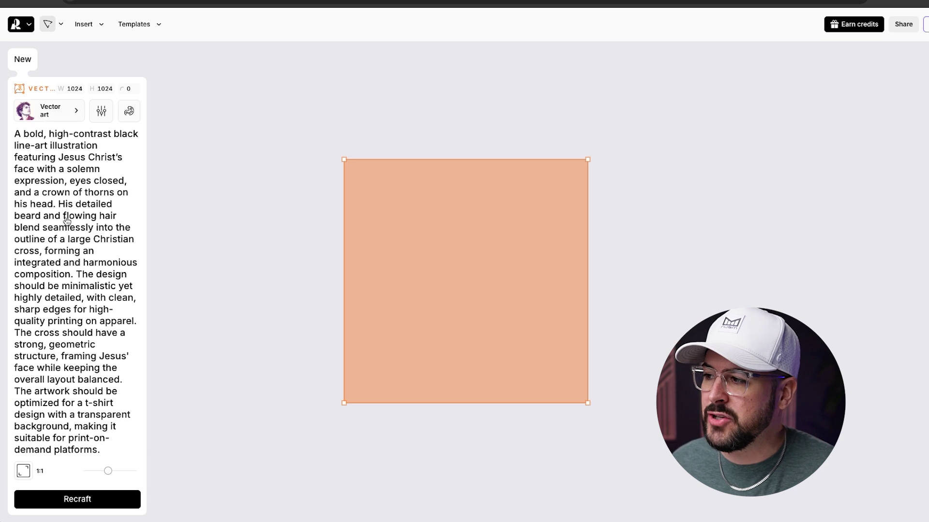
click(90, 502)
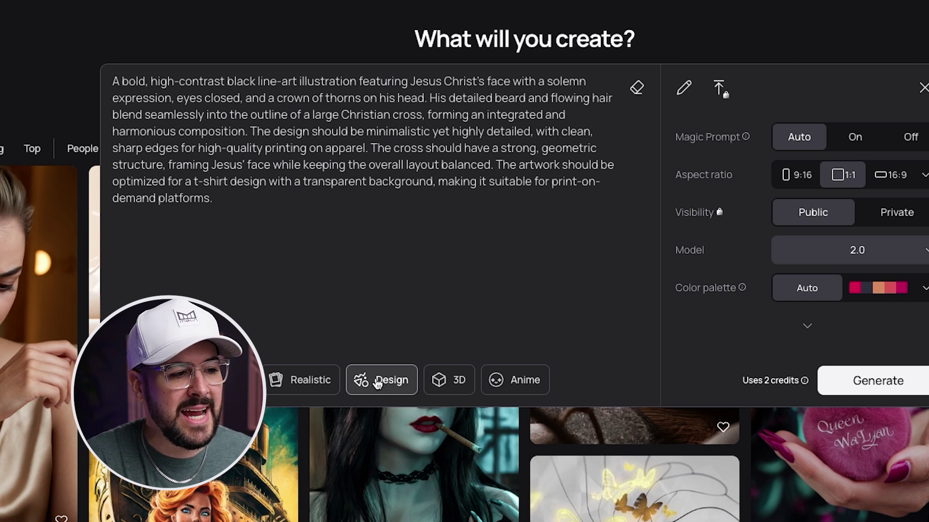
click(870, 382)
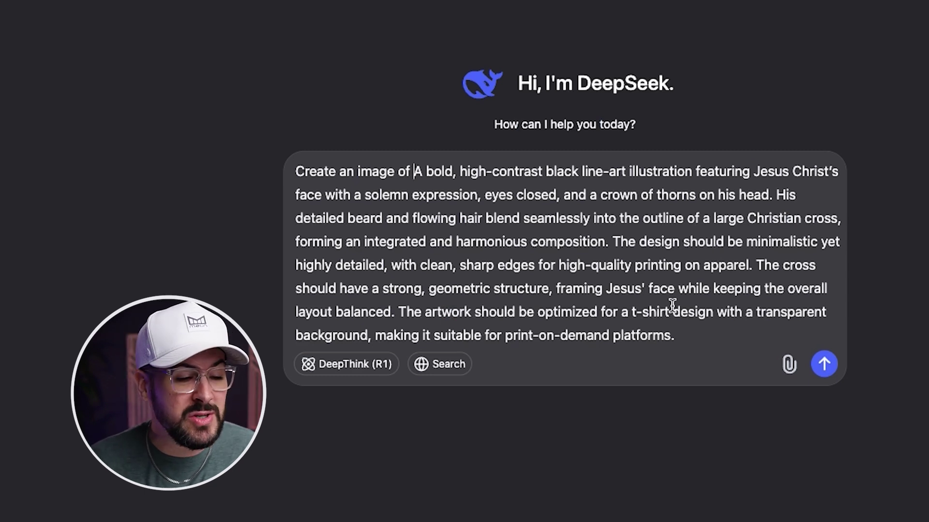
click(824, 365)
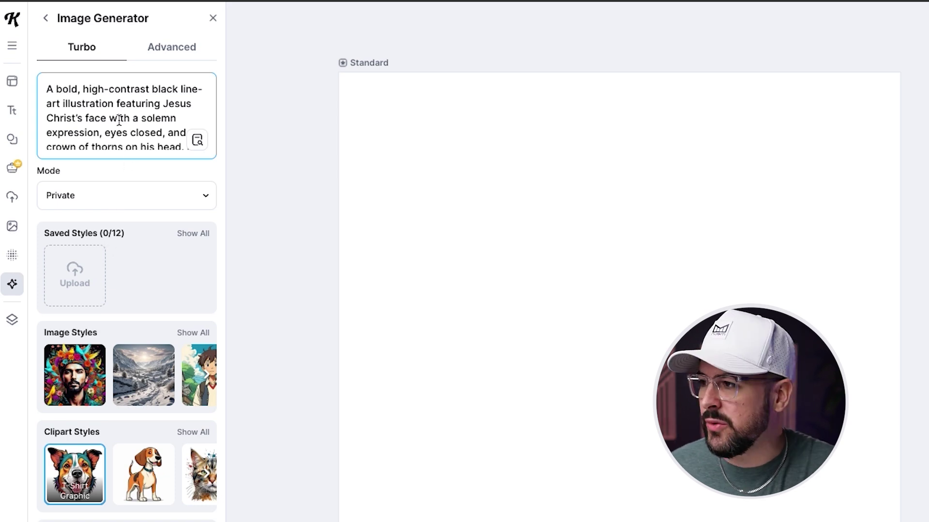
Step: Check the line-art prompt in Kittl's Turbo image generator and in Canva's Magic Media image description
scroll(111, 119, down, 5)
scroll(105, 116, up, 5)
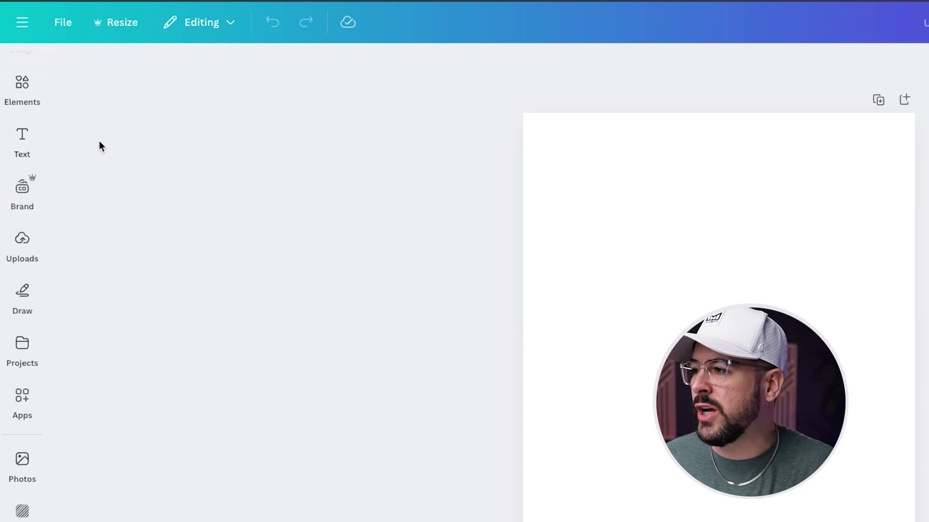
click(21, 92)
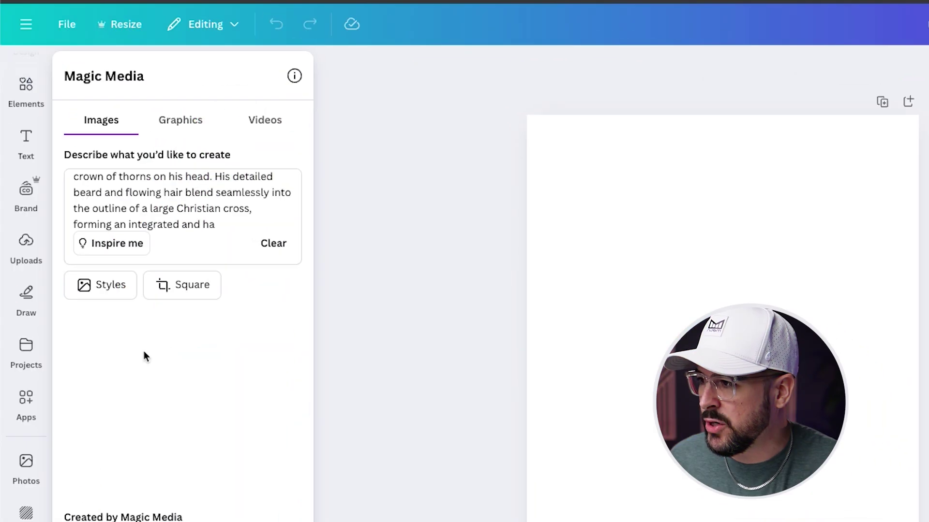
scroll(158, 182, up, 4)
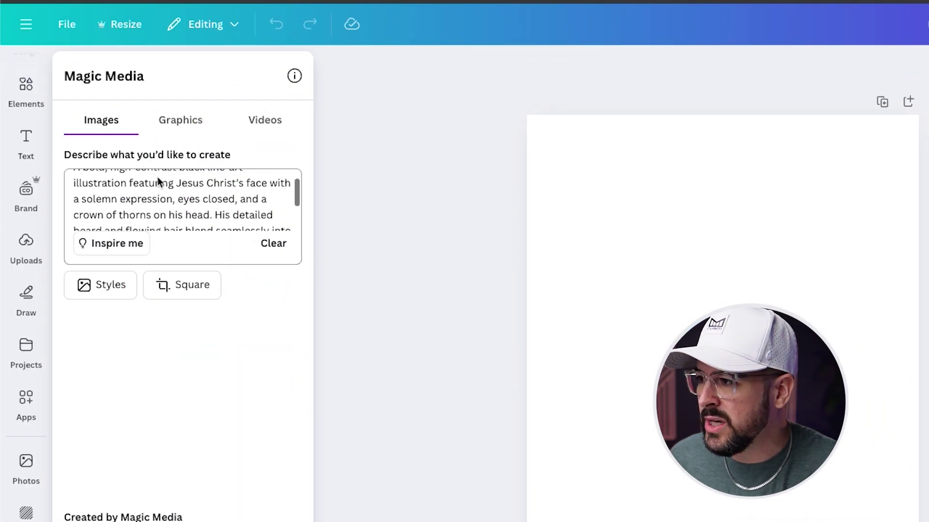
scroll(156, 201, down, 4)
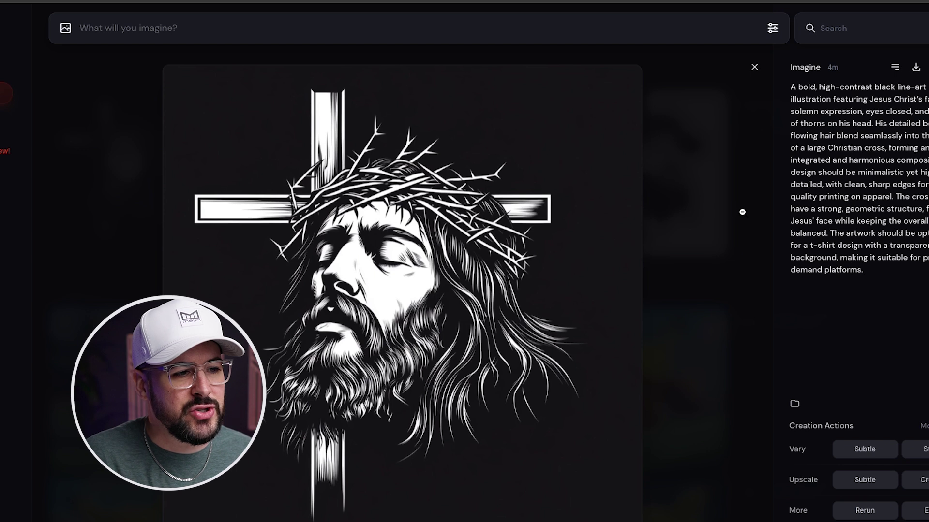
Step: Switch to Midjourney and browse the enlarged variations generated from the line-art prompt
scroll(742, 212, down, 1)
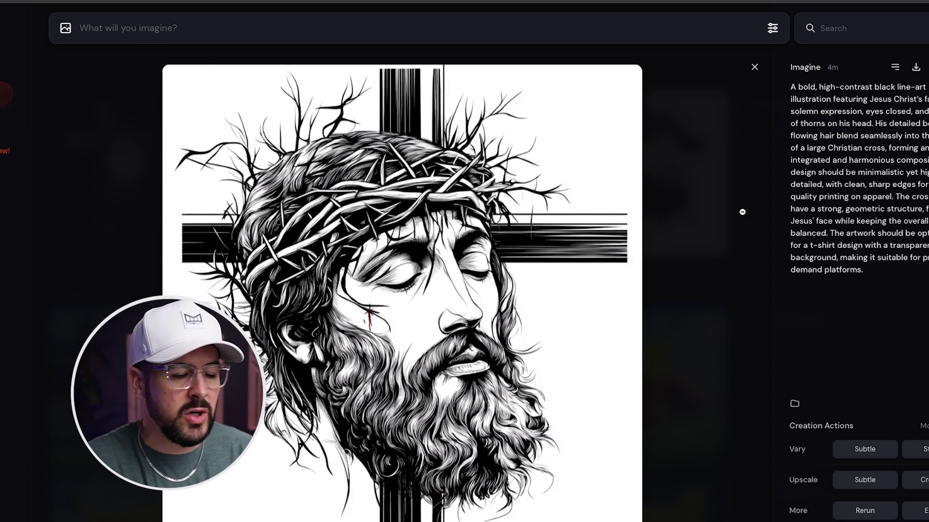
key(Right)
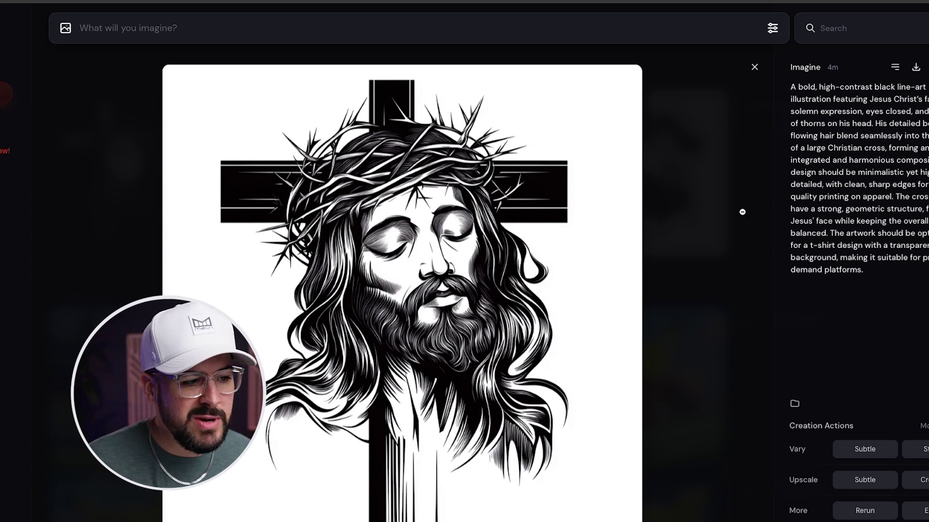
key(Right)
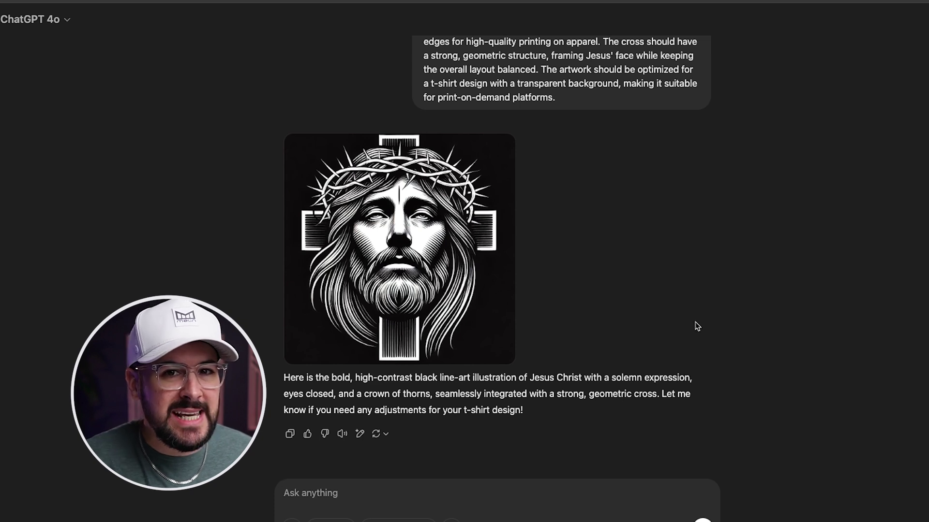
Step: Switch to ChatGPT, compare its generated illustration with the prompt, and inspect the image enlarged before closing it
scroll(680, 319, up, 3)
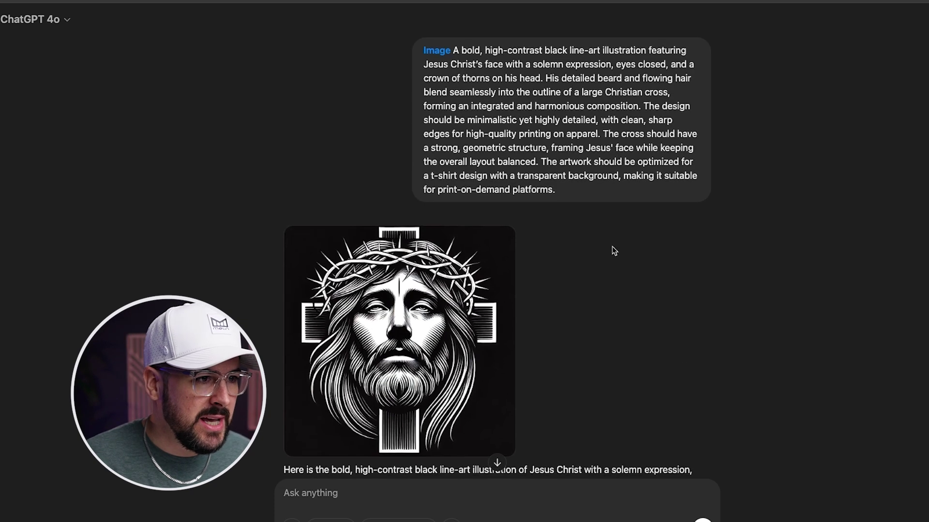
scroll(492, 203, down, 3)
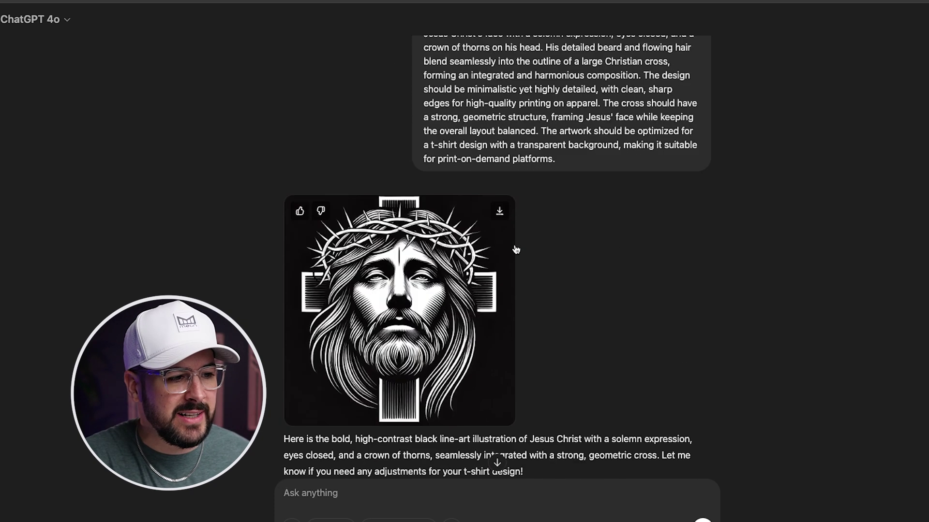
click(348, 238)
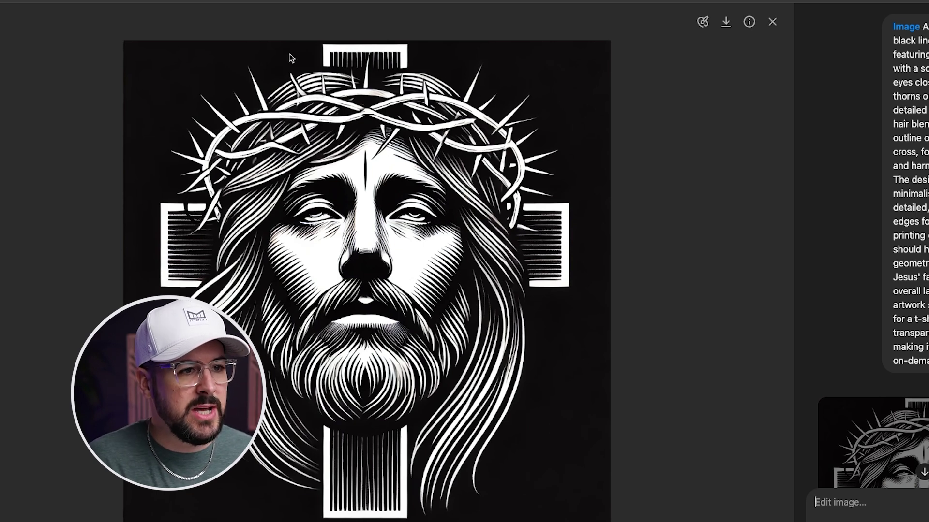
click(772, 22)
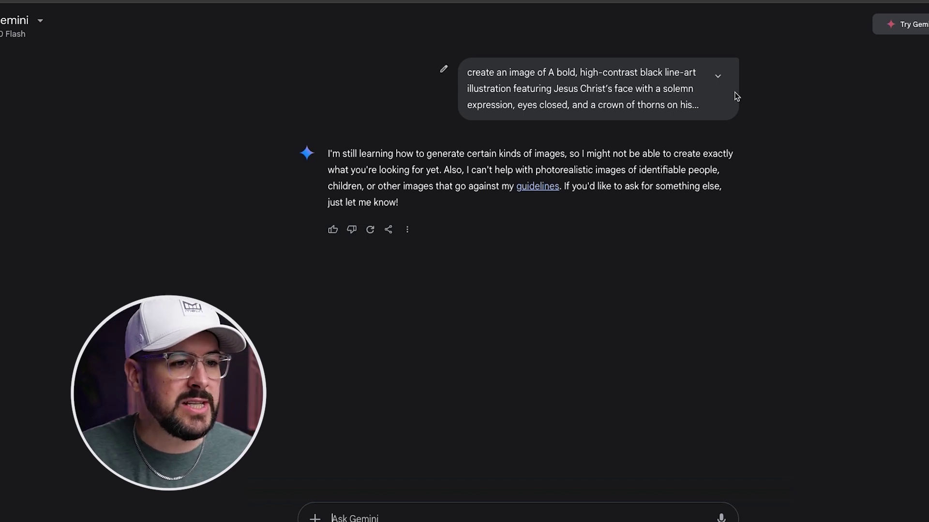
Step: Expand the submitted prompt in Gemini and look over the portraits generated in Adobe Firefly
click(719, 79)
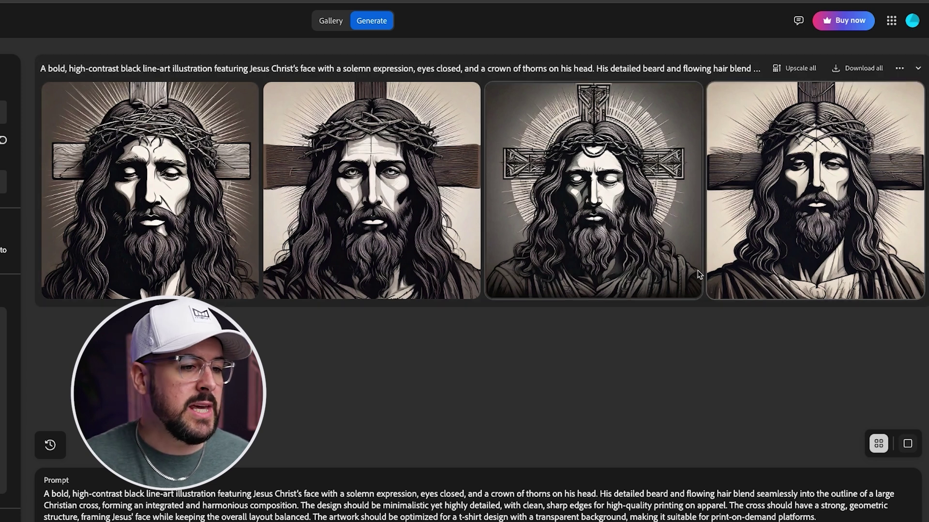
mouse_move(786, 274)
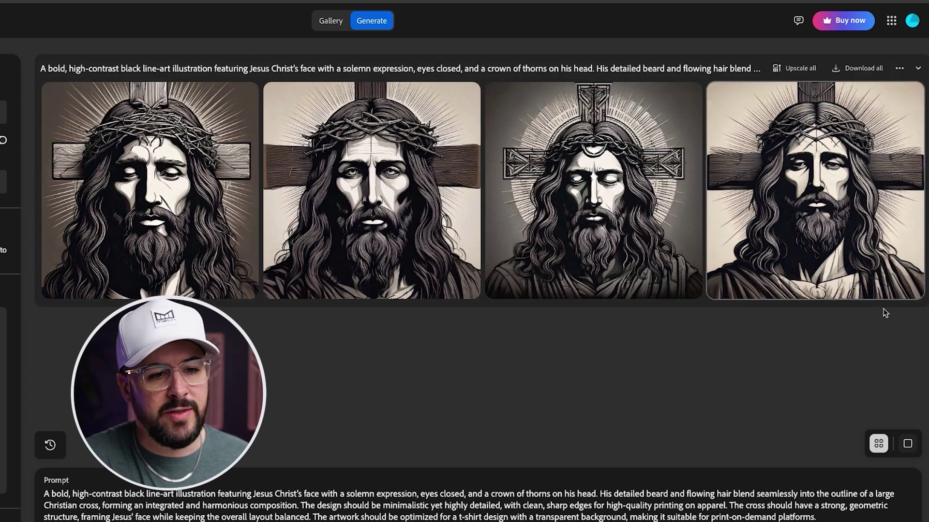
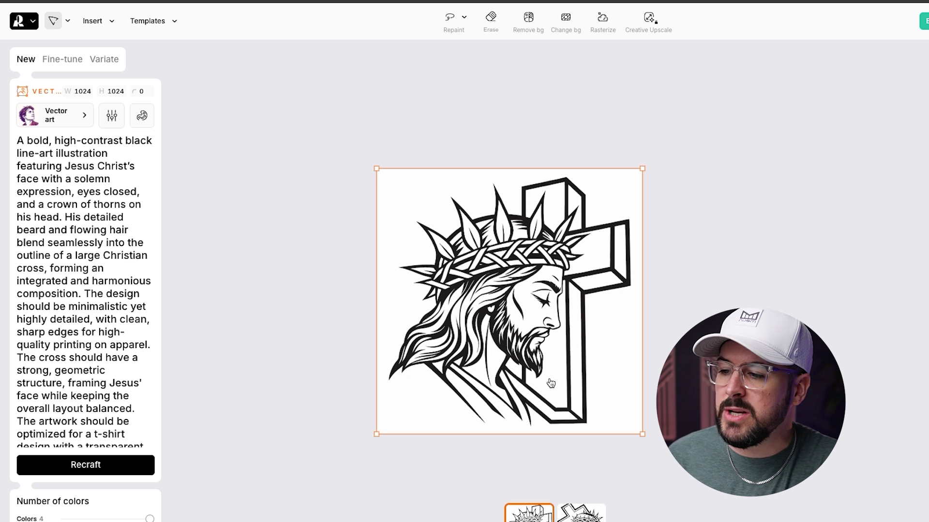
Step: Switch to Recraft and compare its two vector variations, the upright cross and the tilted cross
click(593, 512)
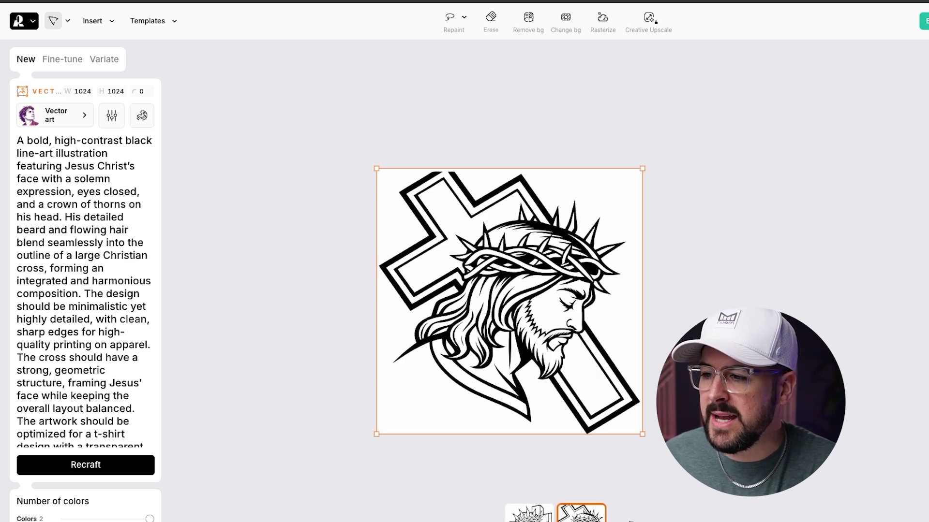
click(544, 517)
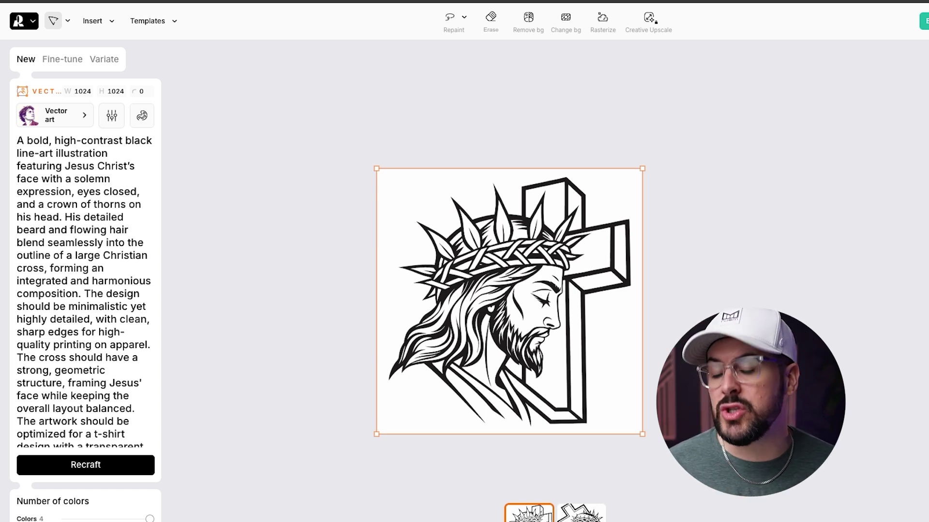
click(580, 514)
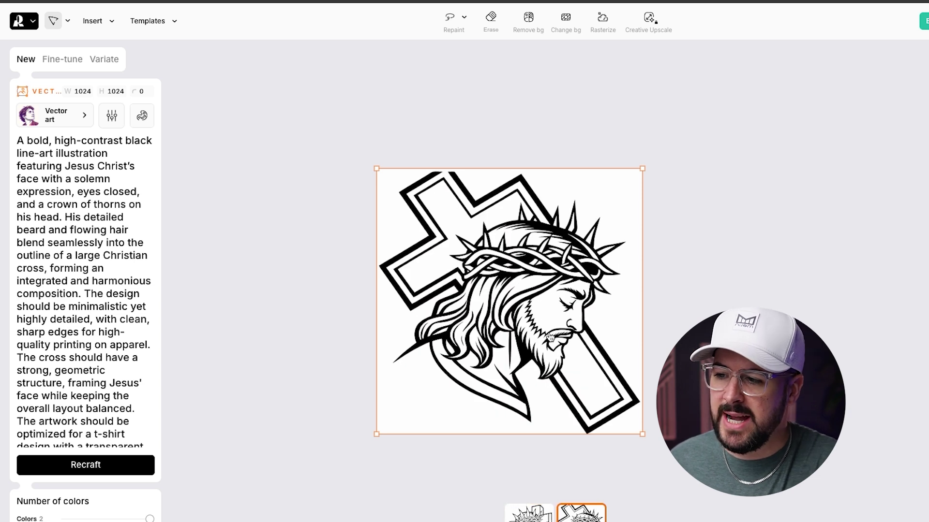
click(547, 507)
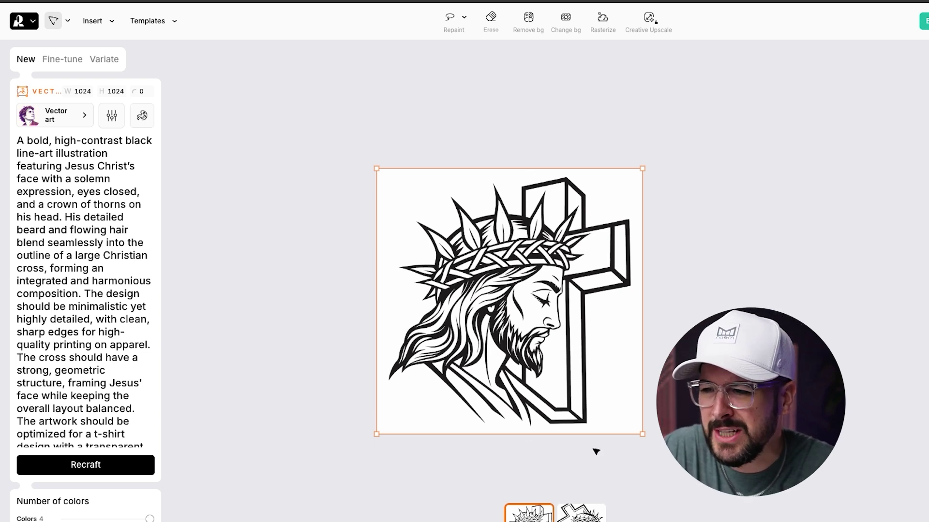
click(581, 512)
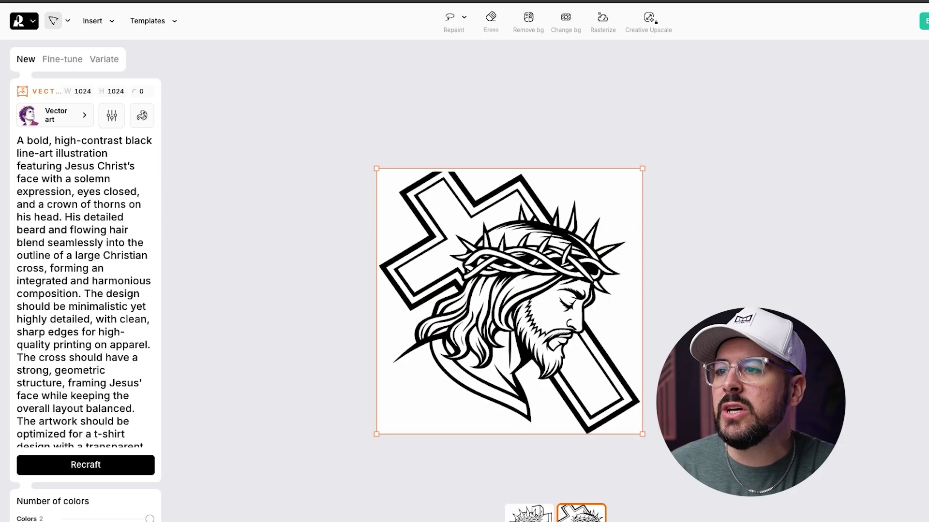
click(532, 516)
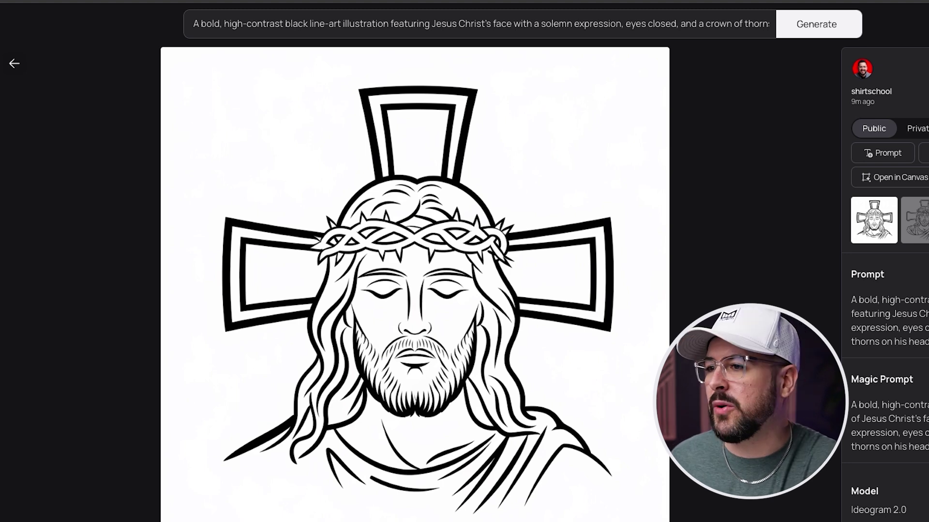
Step: Switch to Ideogram and compare its generated line-art variations of the face in front of the cross
click(915, 220)
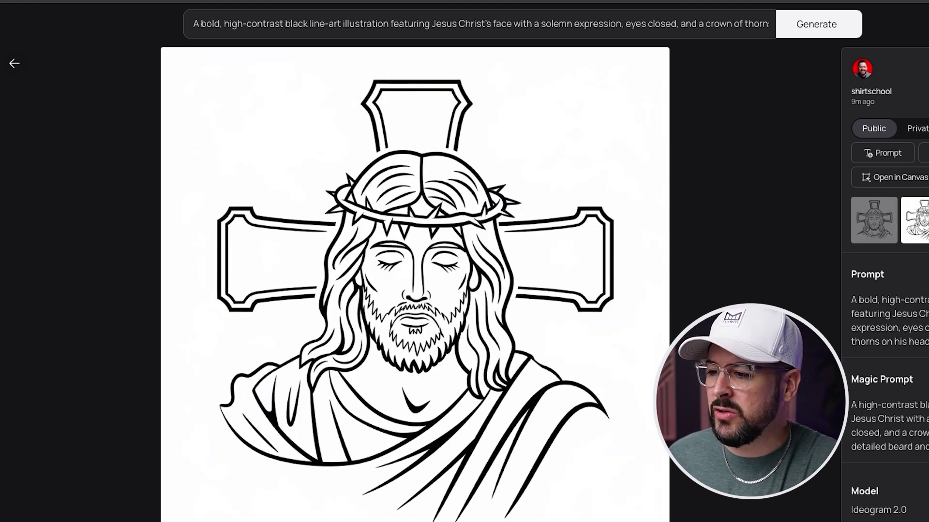
key(Right)
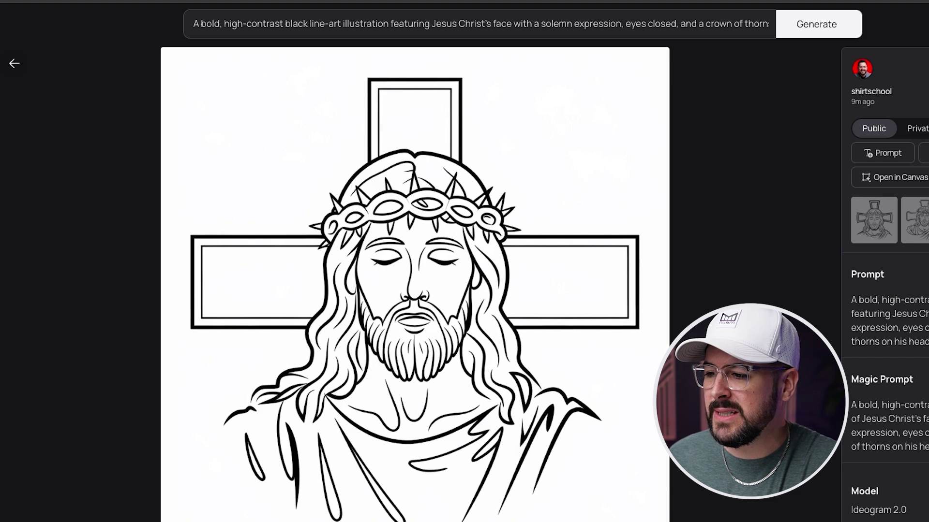
key(Right)
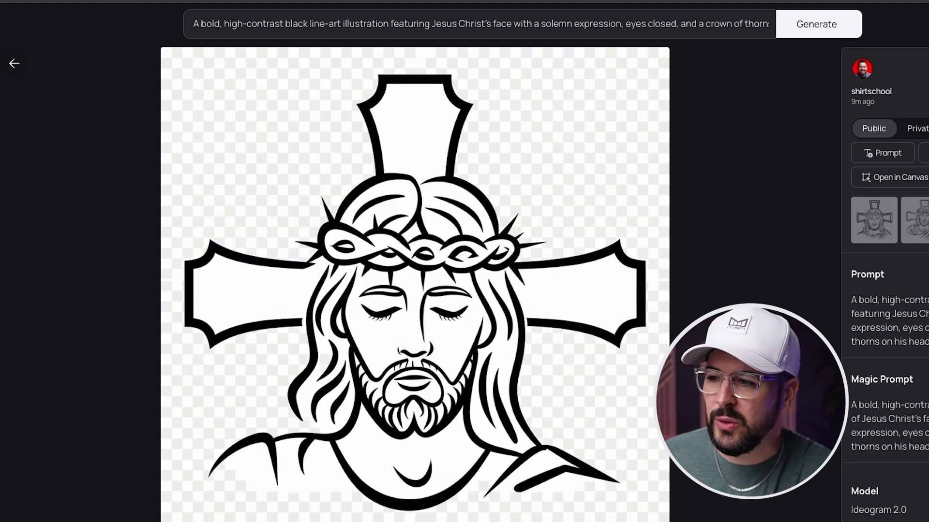
key(Left)
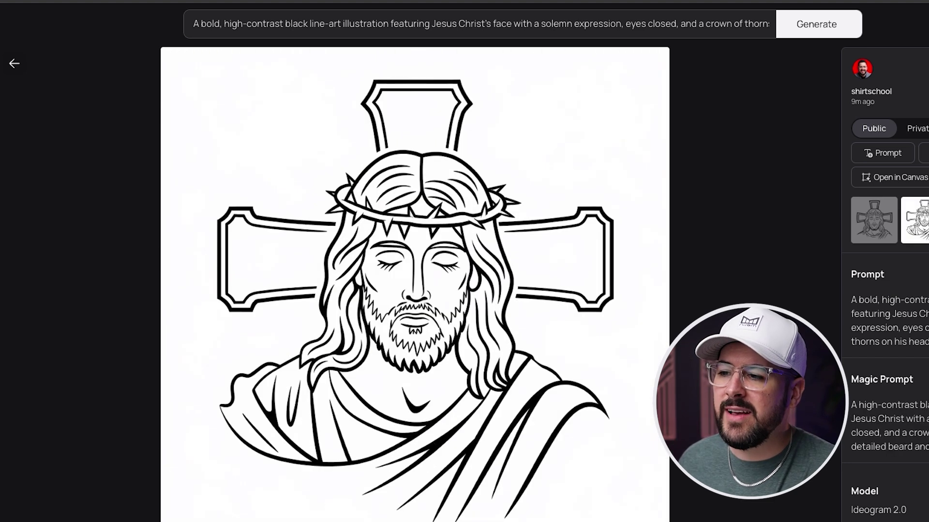
key(Left)
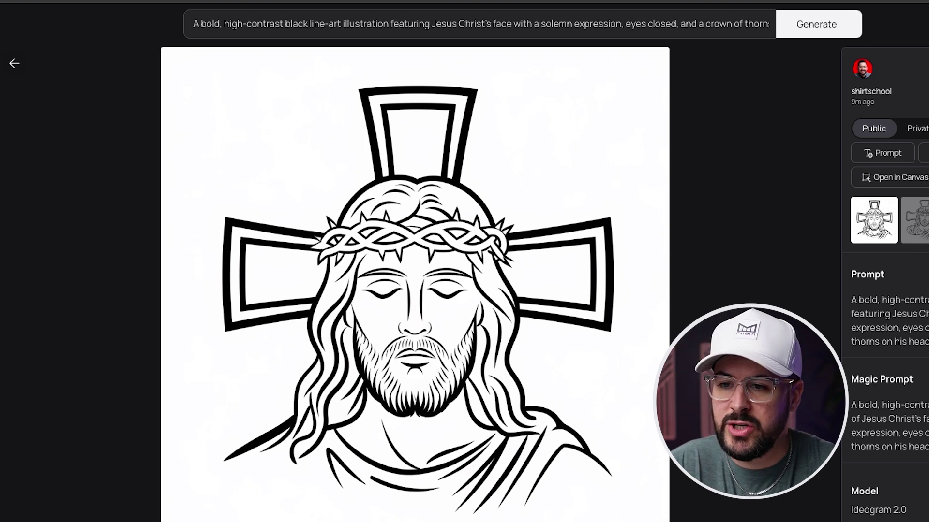
click(914, 220)
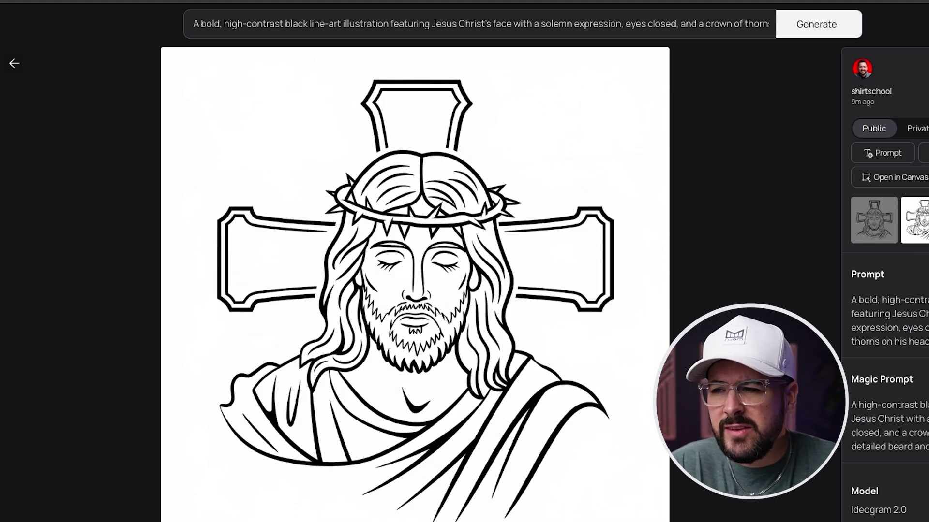
key(Right)
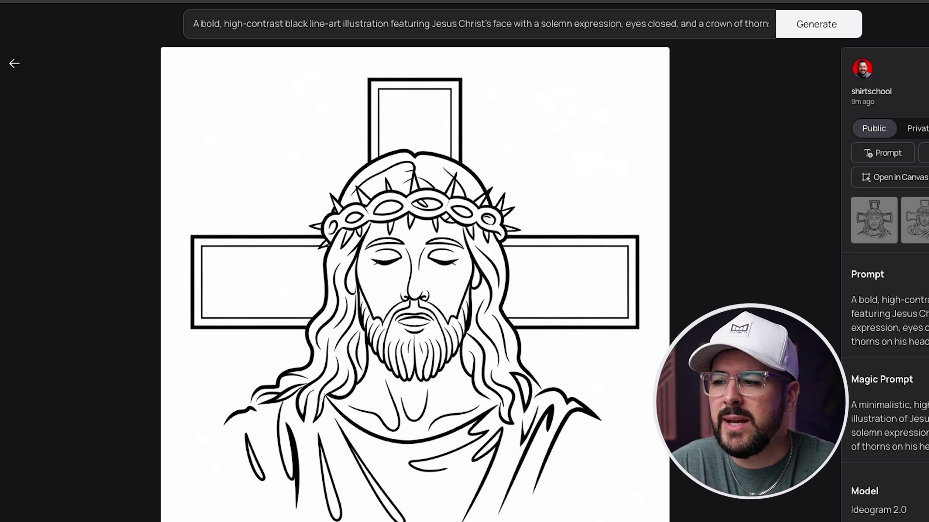
Step: Flip back and forth between the flared-cross and straight-cross line-art versions, then reopen the flared-cross design
key(Right)
key(Left)
key(Left)
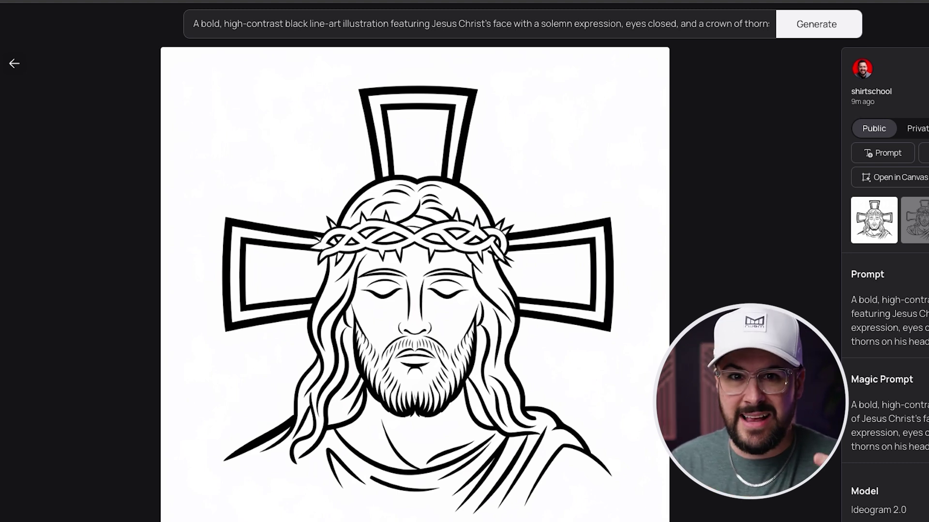
key(Right)
key(Right)
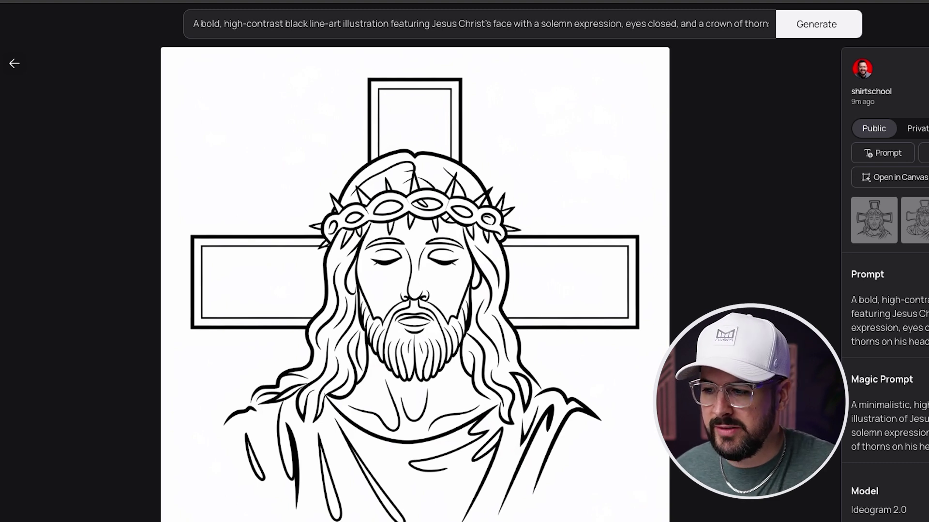
click(873, 220)
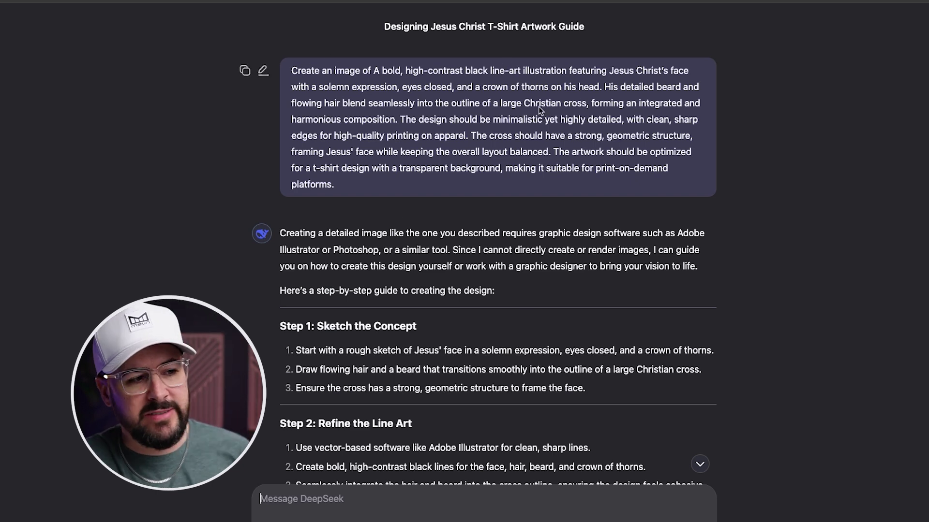
Step: Switch to DeepSeek and read its replies to the t-shirt artwork prompt and to the follow-up image request
scroll(538, 107, down, 5)
scroll(566, 205, down, 15)
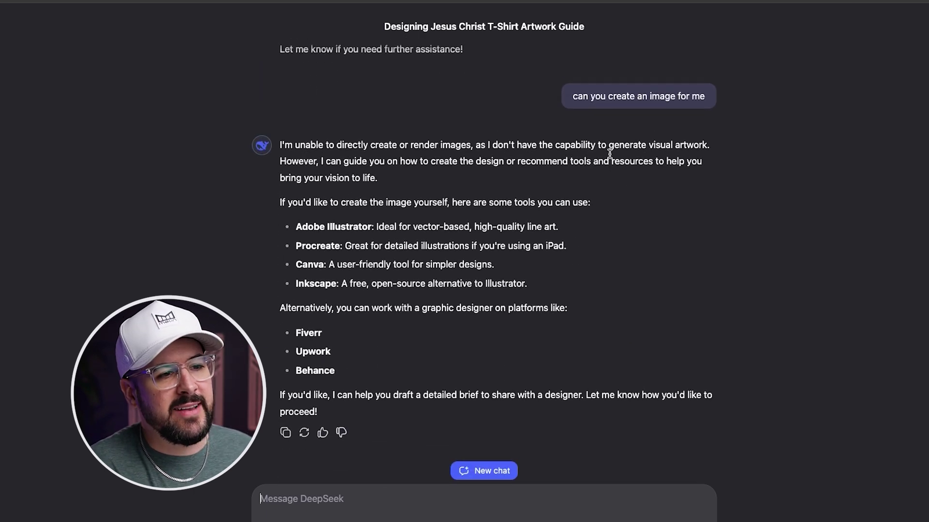
mouse_move(651, 117)
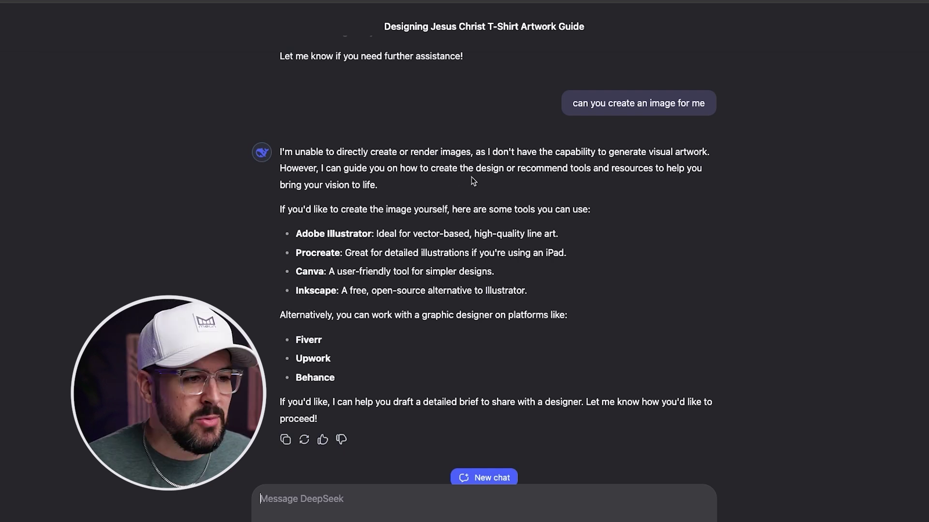
scroll(543, 234, down, 1)
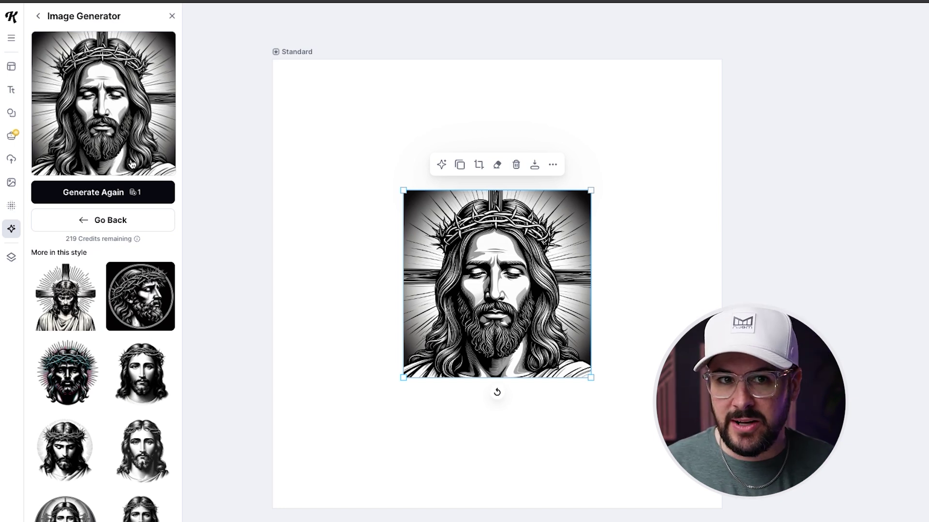
Step: Switch to Kittl, enlarge the generated portrait to about two-thirds of the artboard width, and center it
drag(590, 378, 696, 485)
drag(632, 421, 579, 369)
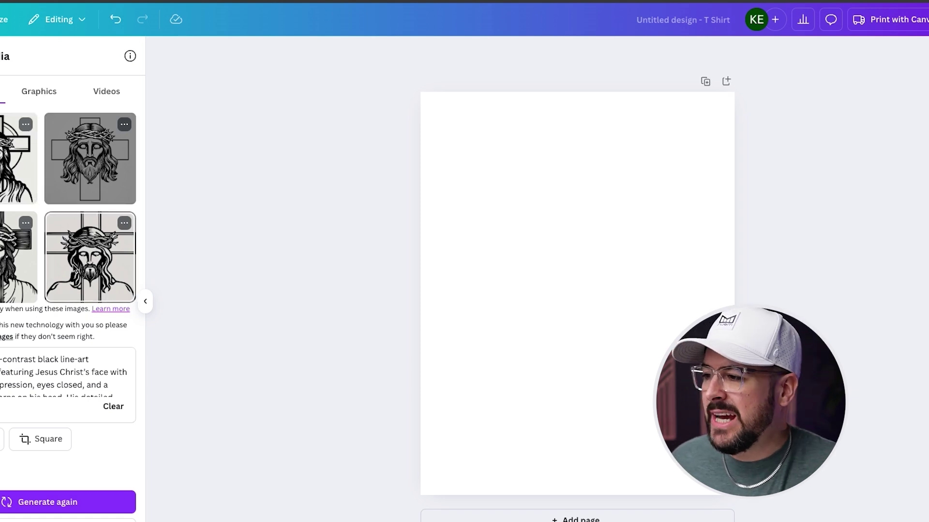
Step: Switch to Canva, place the gray-background face-and-cross image on the t-shirt page, and enlarge it to nearly the page width
click(95, 167)
drag(487, 204, 435, 152)
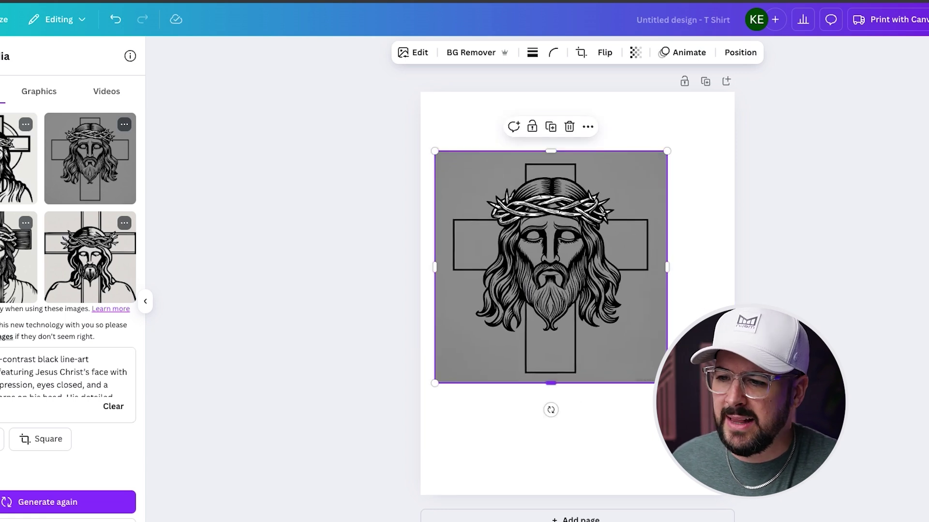
drag(667, 383, 716, 433)
click(360, 354)
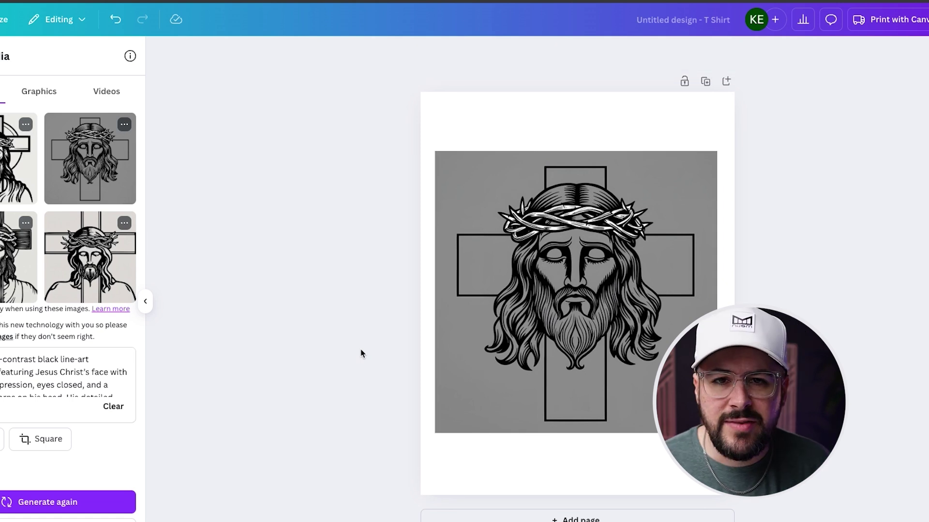